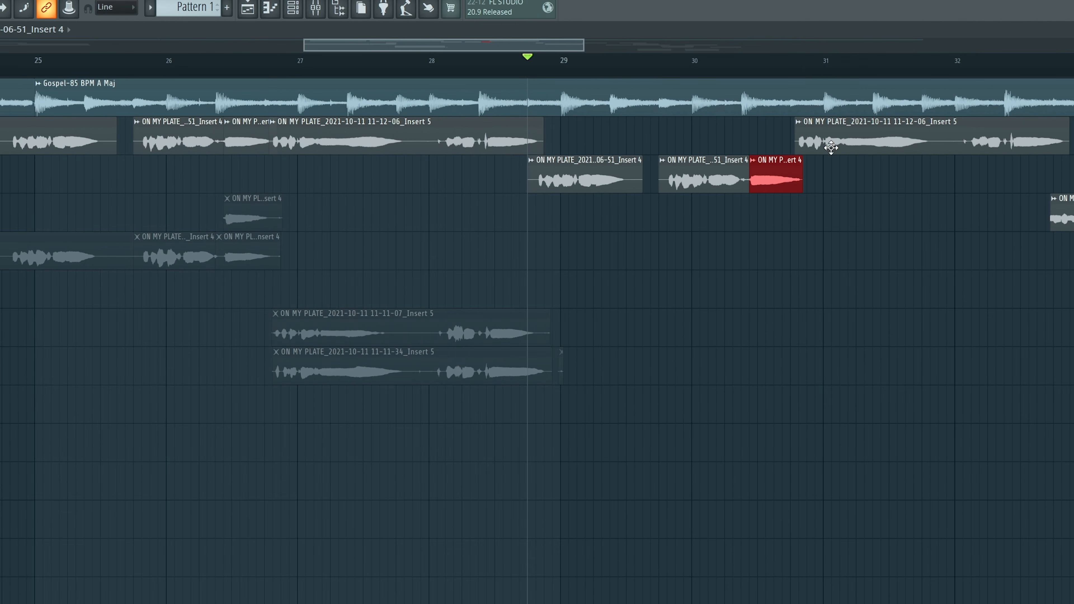
Step: Move two lower-track takes and the 11-33-56_Insert 4 take up one track into the comp lane
scroll(806, 72, up, 5)
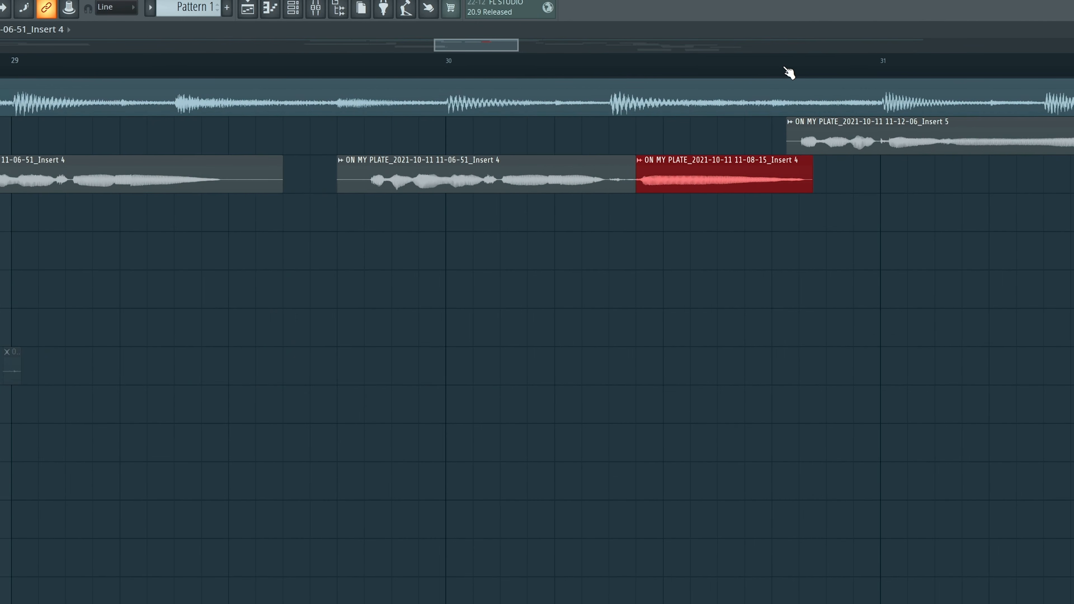
scroll(719, 73, down, 5)
scroll(552, 98, up, 3)
drag(97, 212, 470, 214)
key(shift+Up)
drag(192, 235, 254, 263)
key(shift+Up)
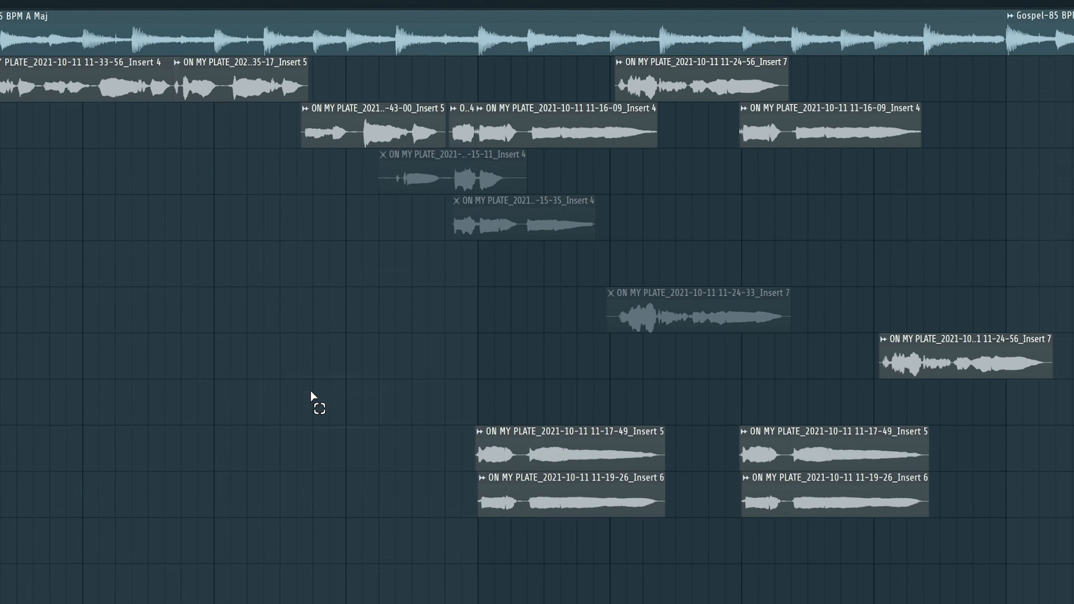
Step: Select the 11-17-49 take, audition the comp by scrubbing, and bring up the comp track's options
drag(311, 379, 442, 424)
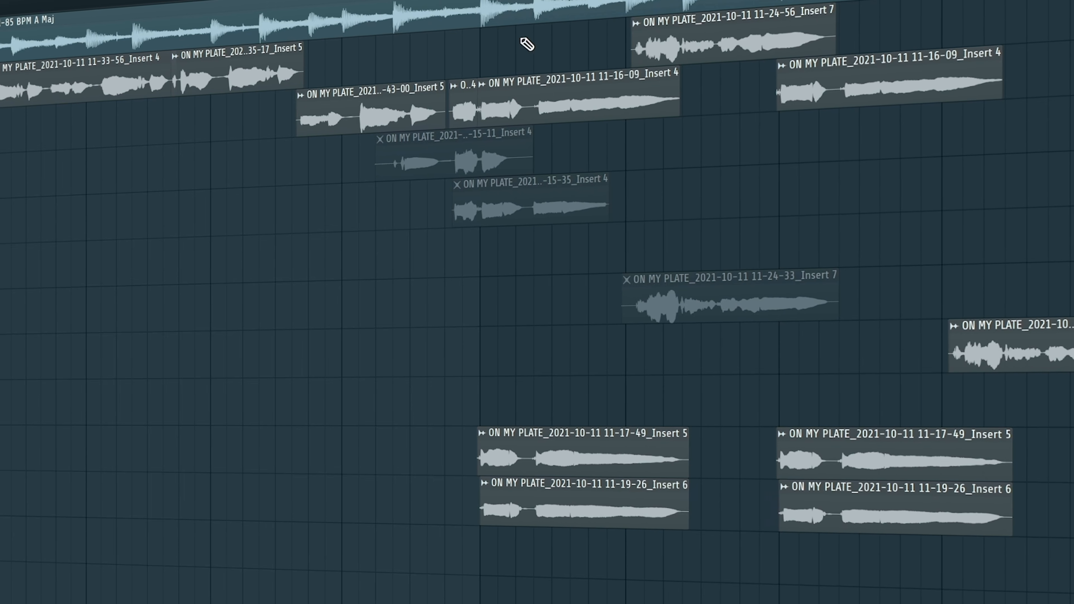
scroll(419, 3, down, 5)
drag(54, 3, 92, 9)
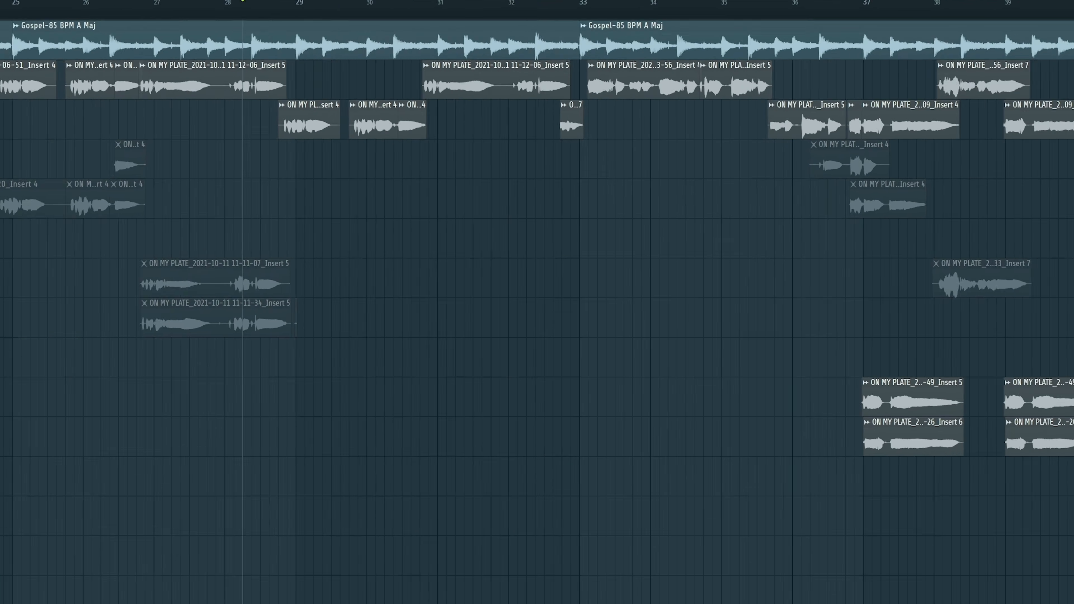
right_click(41, 123)
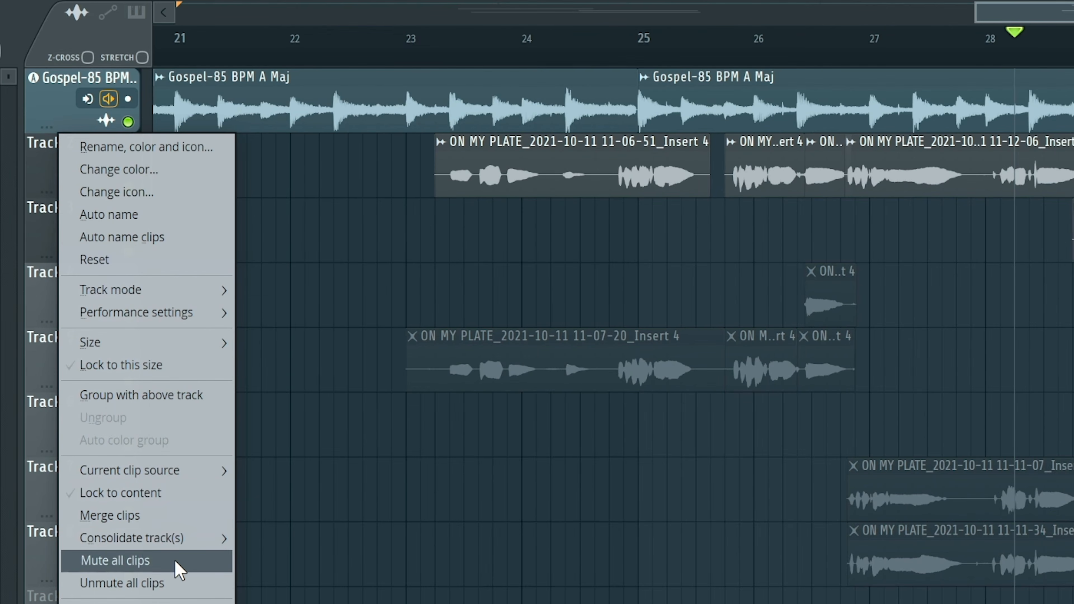
Step: Render Track 2's comped takes from song start into one 'Track 2 (consolidated)' clip
mouse_move(190, 539)
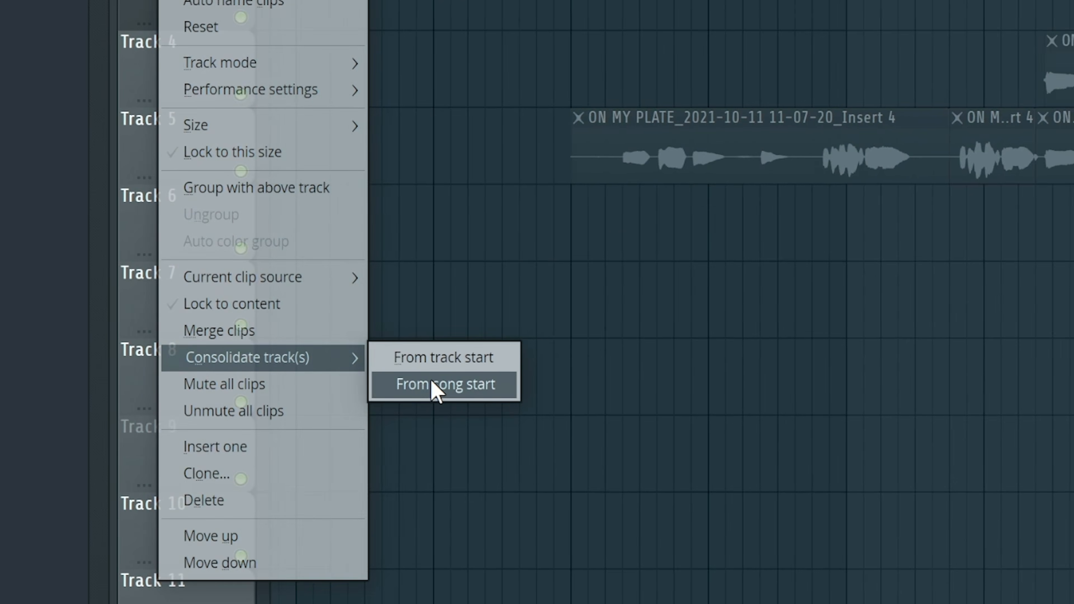
click(455, 392)
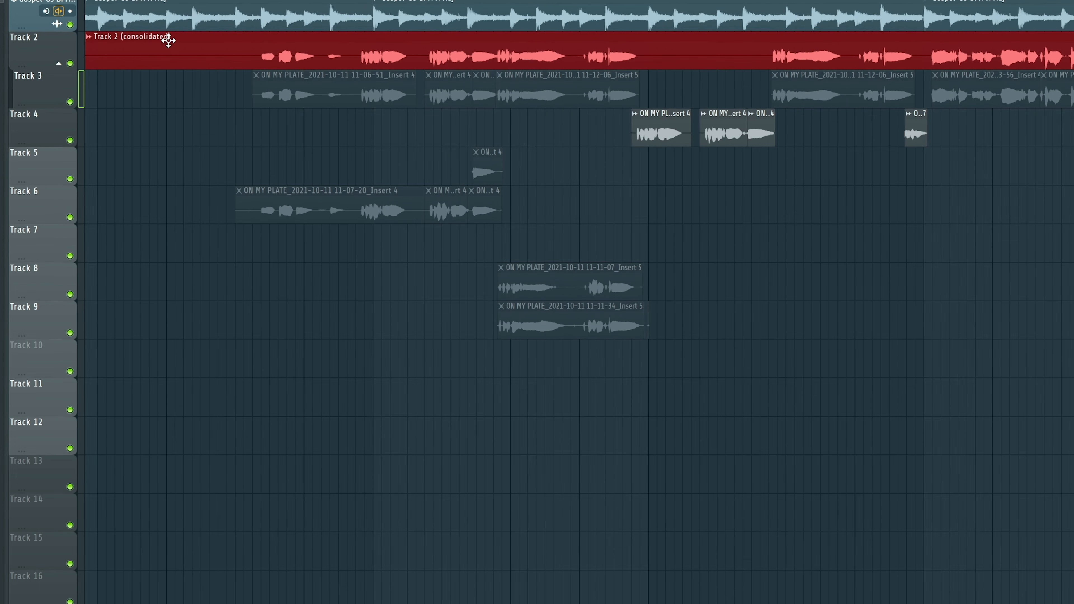
scroll(640, 4, down, 4)
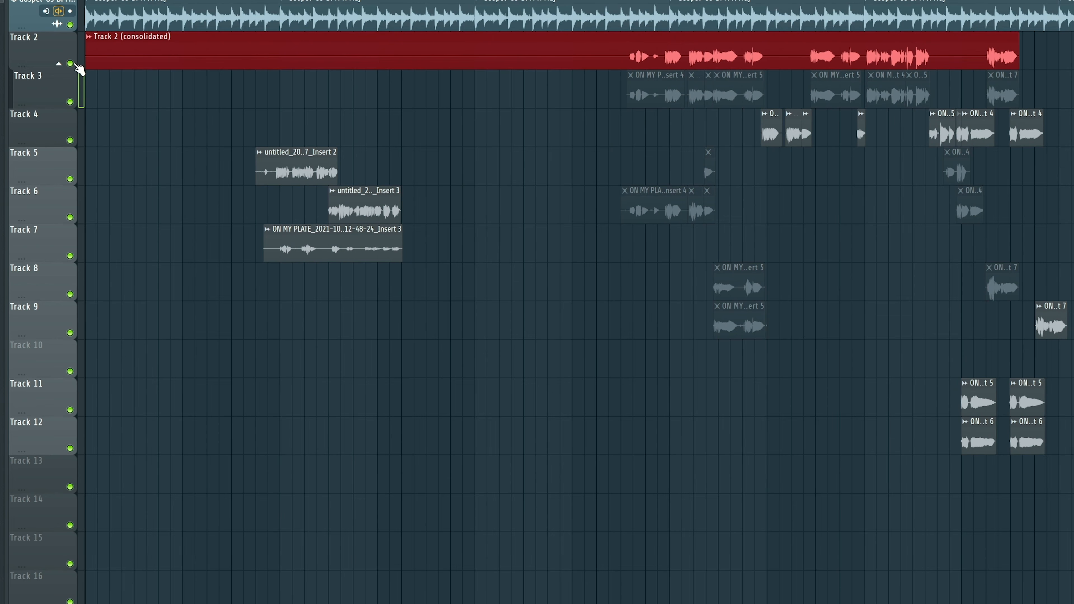
Step: Select all of Track 3's clips and fold Track 3 under Track 2's group
click(59, 64)
click(59, 64)
drag(566, 87, 1072, 107)
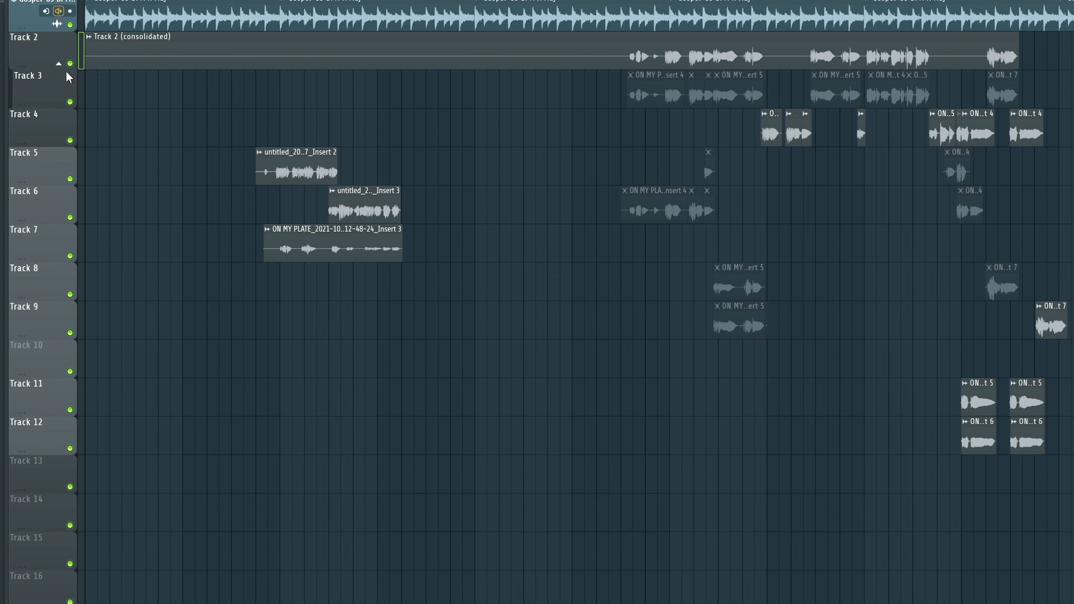
click(59, 64)
scroll(758, 65, down, 6)
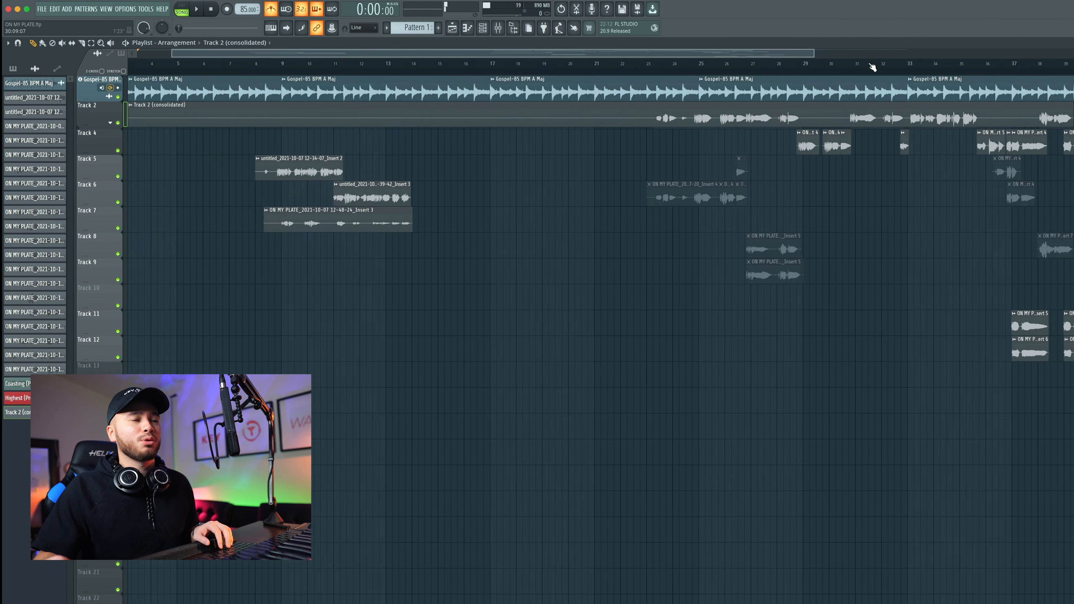
scroll(873, 65, up, 1)
Step: Consolidate Track 4 from song start and render it into a single clip
right_click(94, 136)
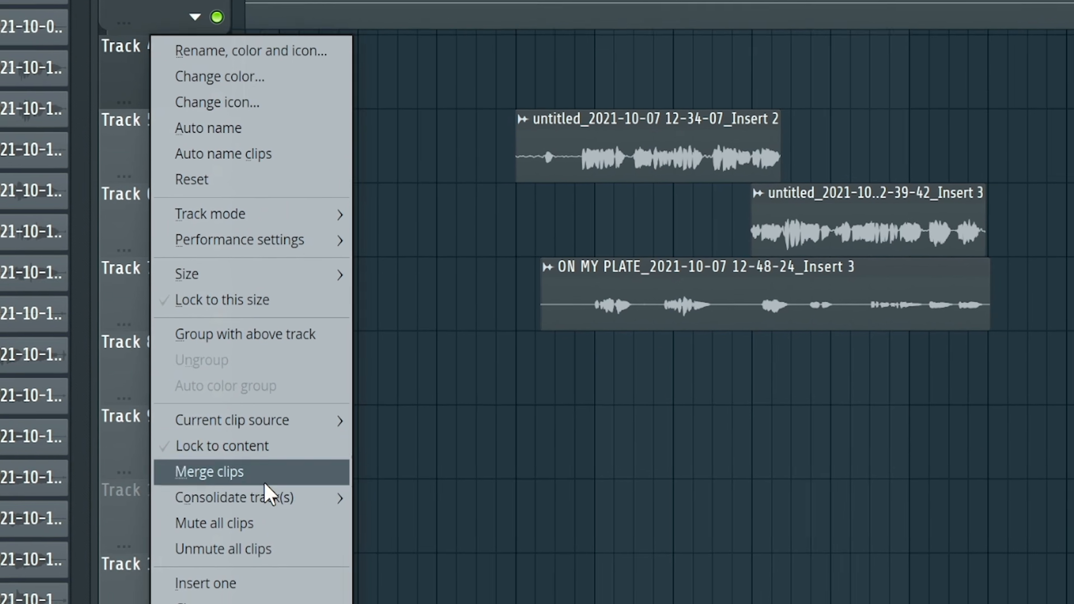
mouse_move(186, 602)
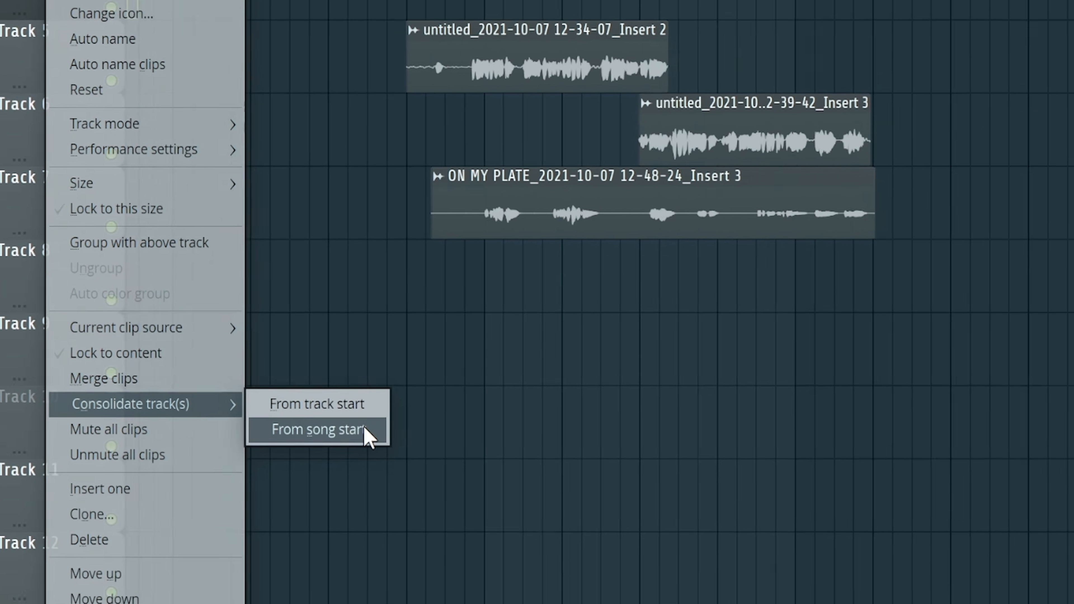
click(535, 472)
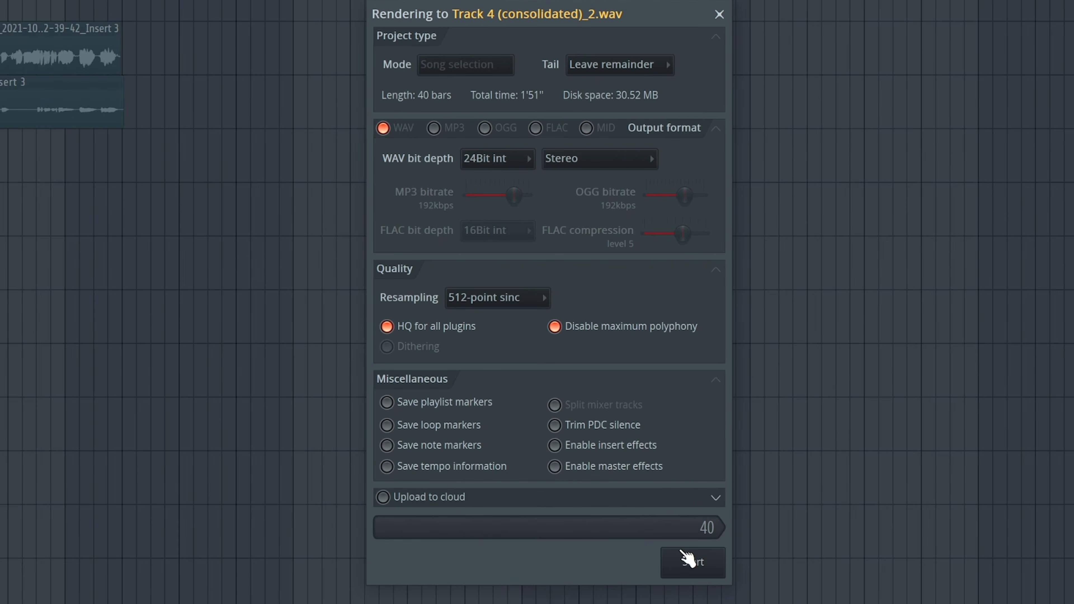
click(695, 568)
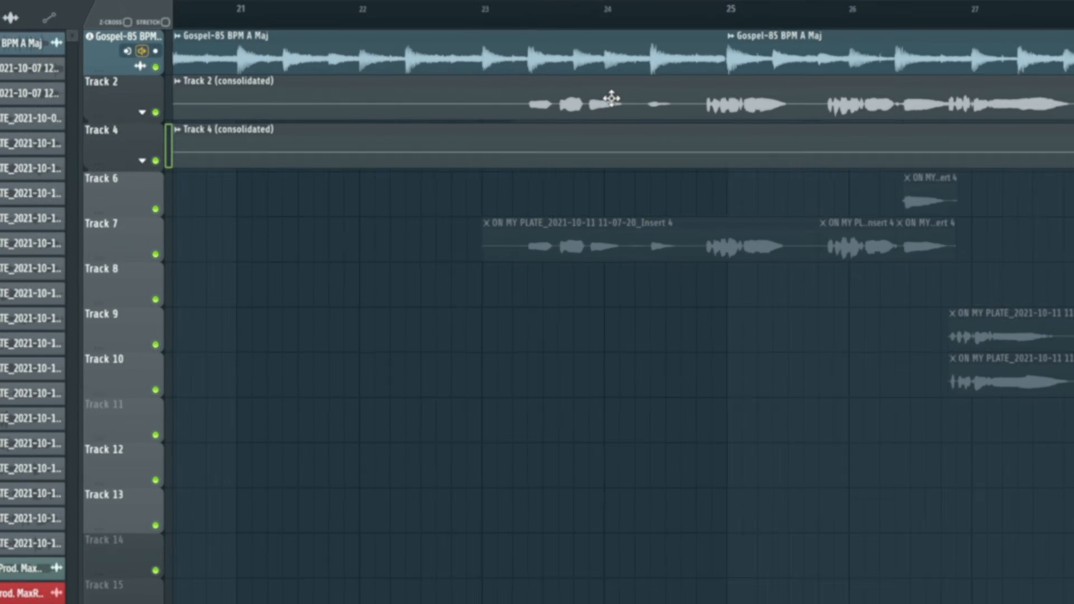
Step: Check the Track 2 consolidated clip's settings, then select insert 4 in the mixer
double_click(380, 116)
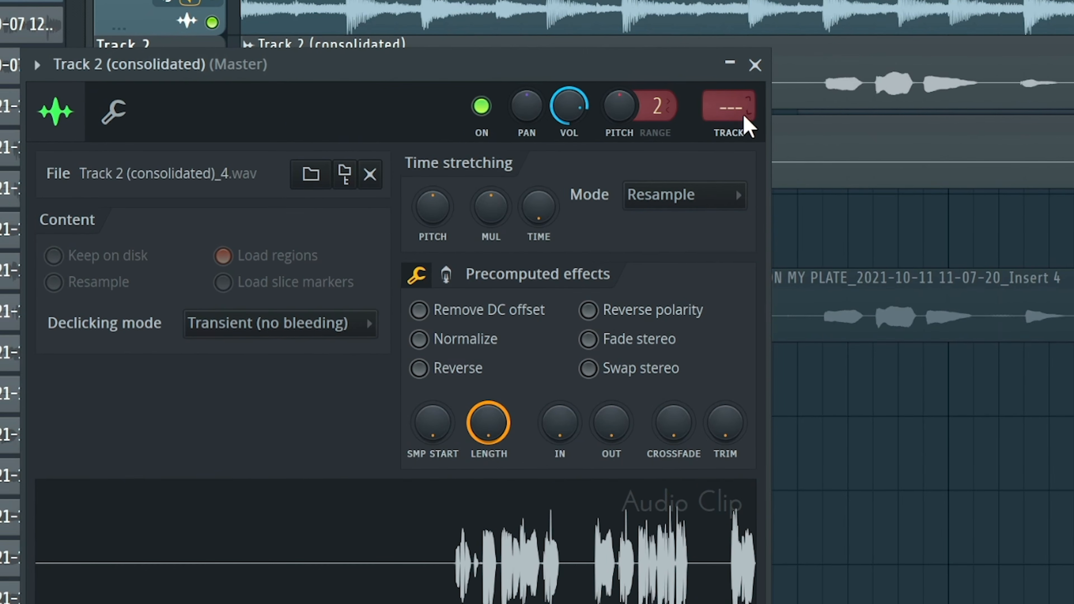
ctrl+click(952, 83)
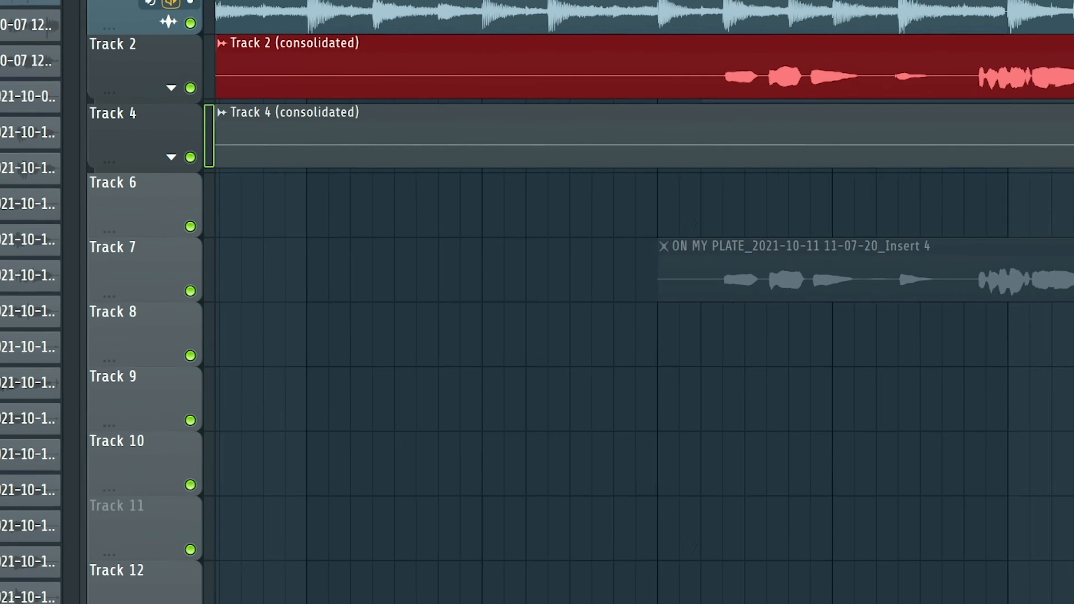
key(F9)
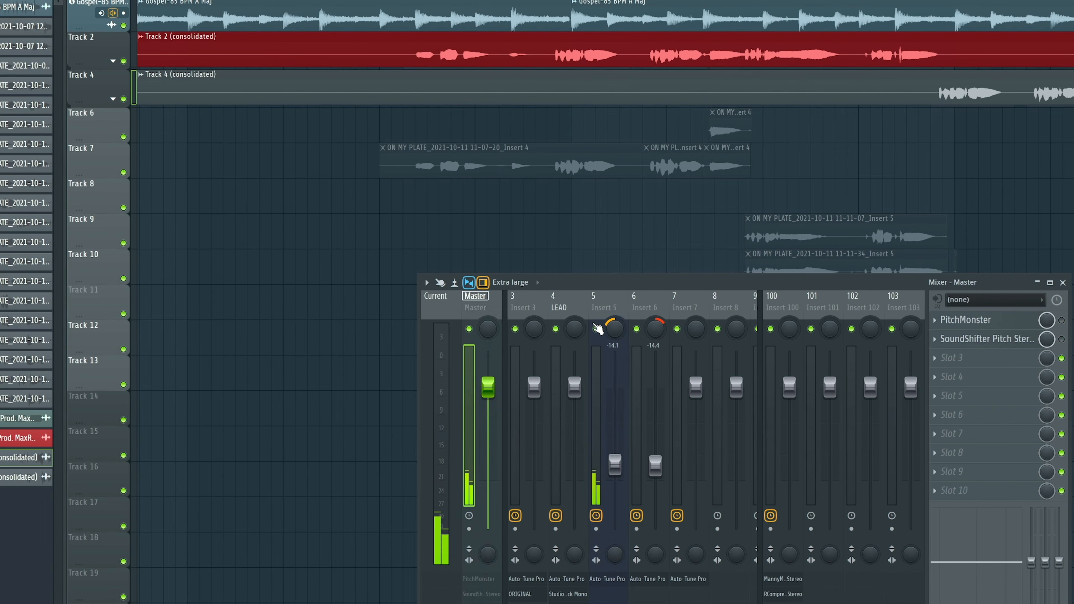
click(610, 308)
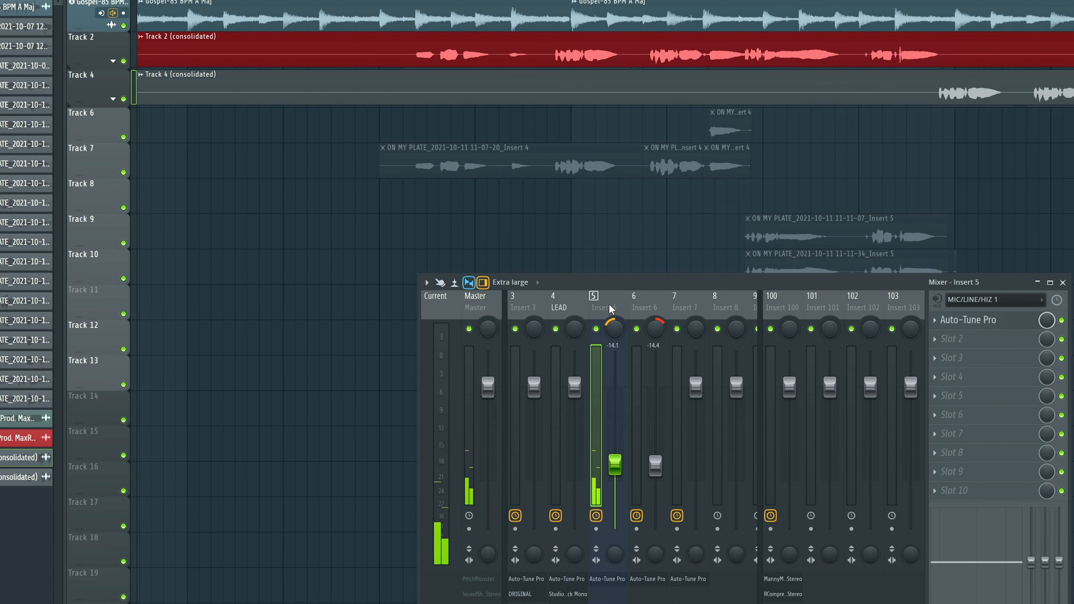
click(570, 307)
Step: Rename insert 4 to LEAD VOX, colour it Cadet Blue, and reopen the Track 2 clip settings
double_click(568, 307)
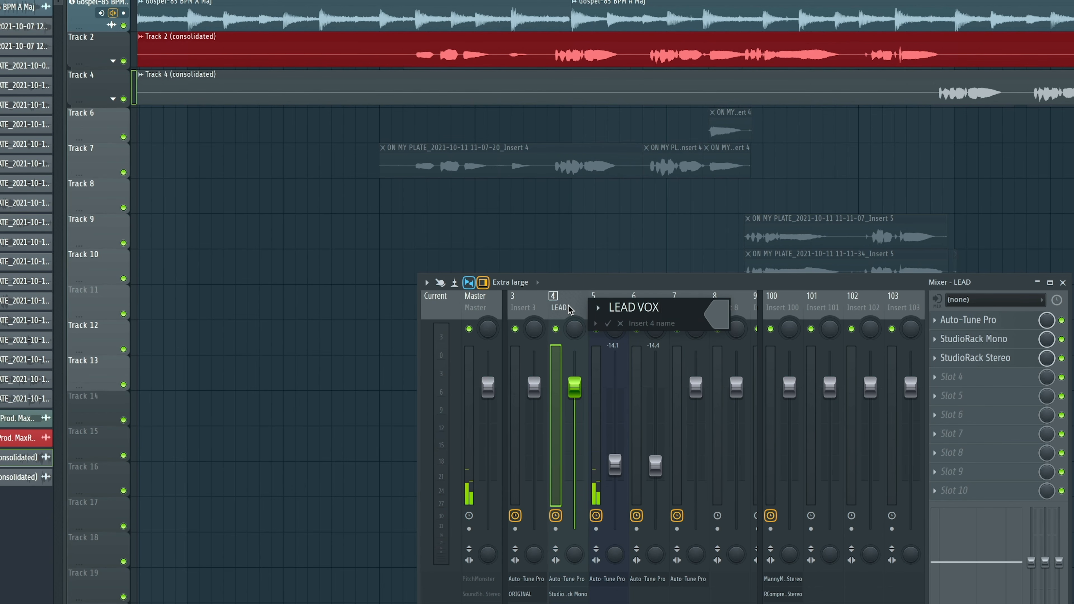
click(717, 318)
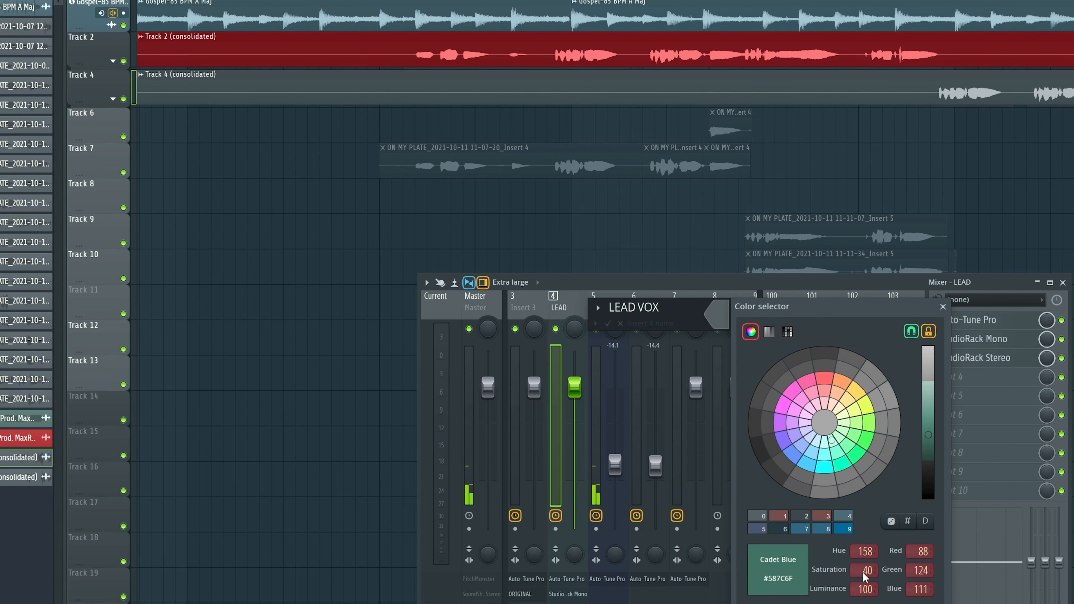
key(Return)
key(Return)
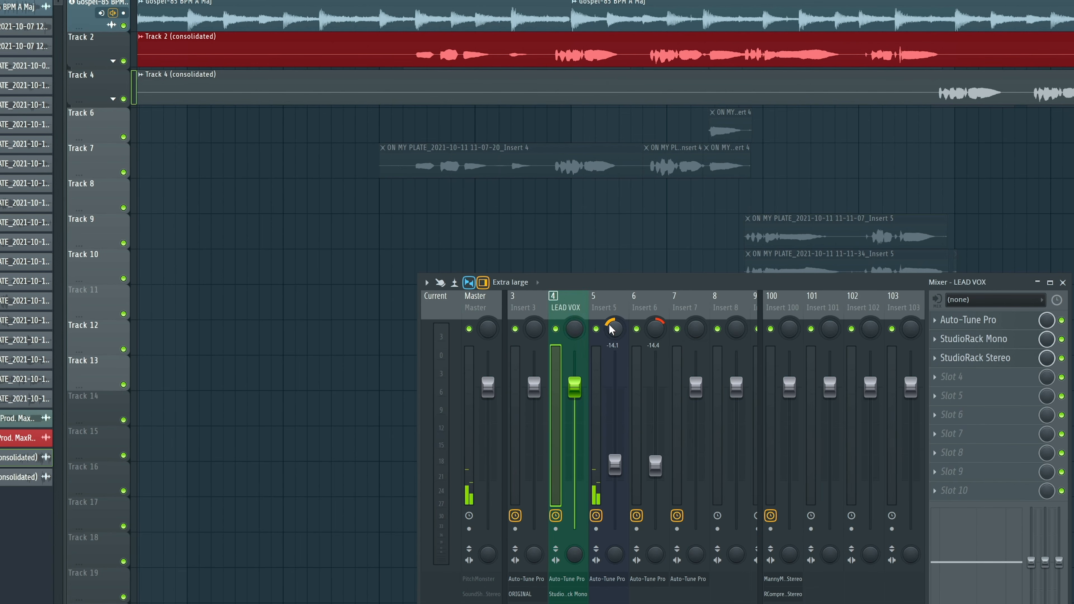
scroll(573, 306, up, 2)
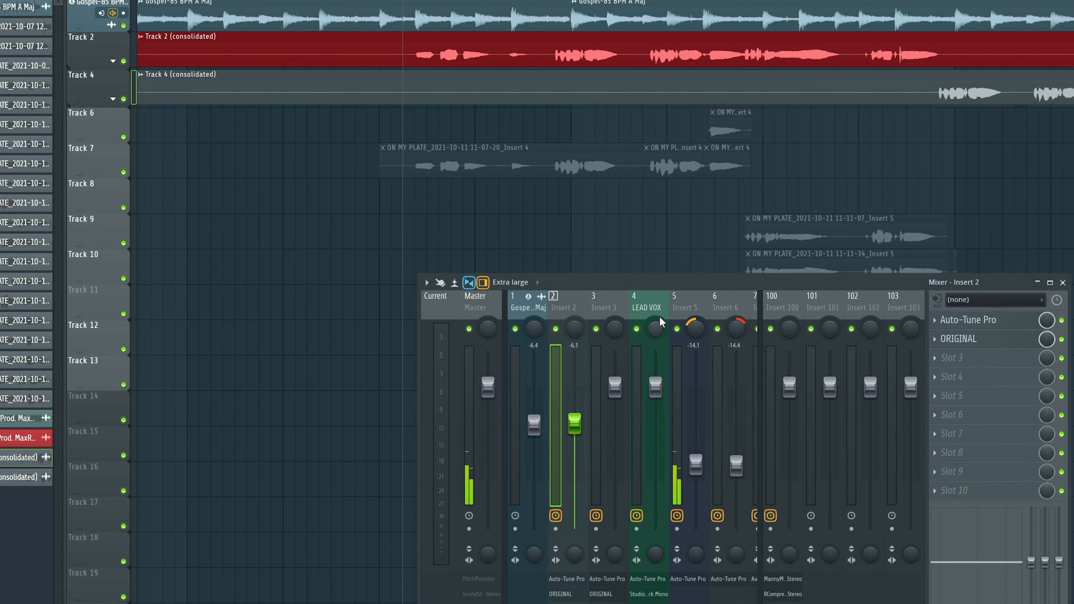
click(654, 306)
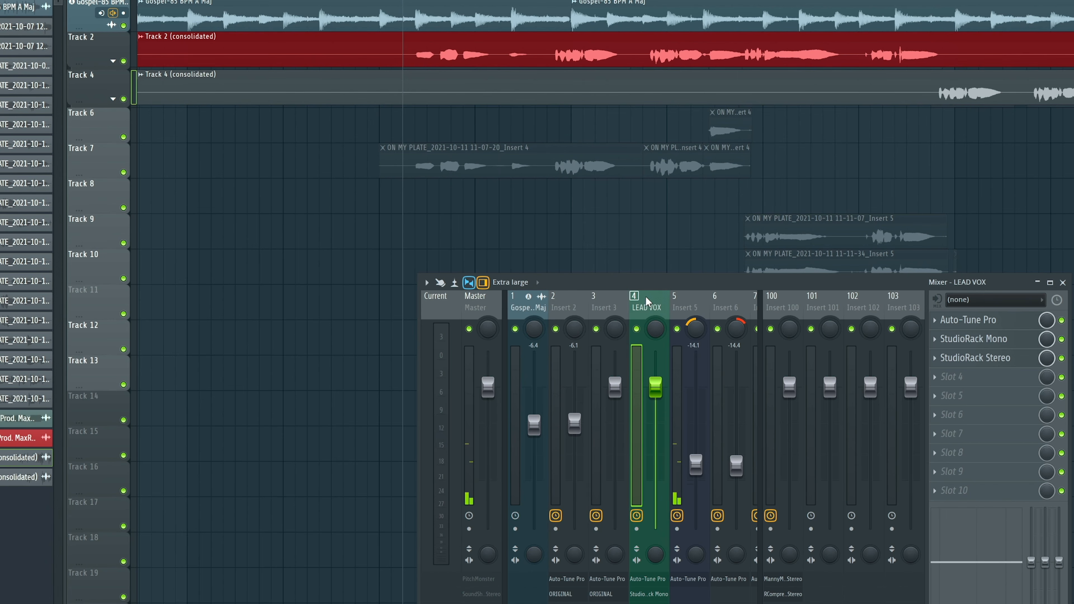
double_click(512, 53)
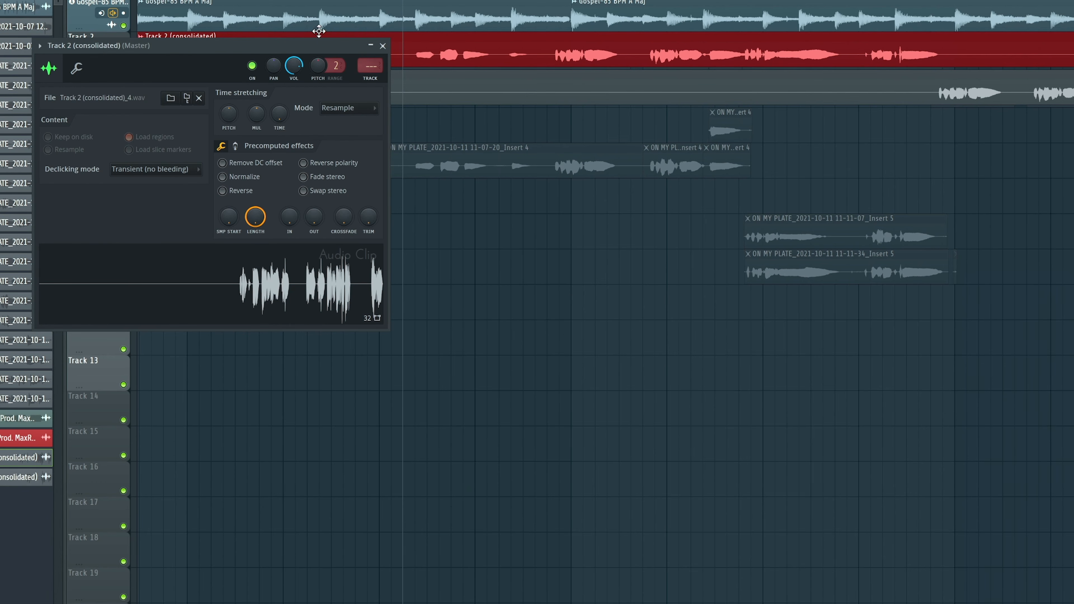
Step: Route the Track 4 (consolidated) clip to mixer insert 4, LEAD VOX
drag(319, 46, 416, 98)
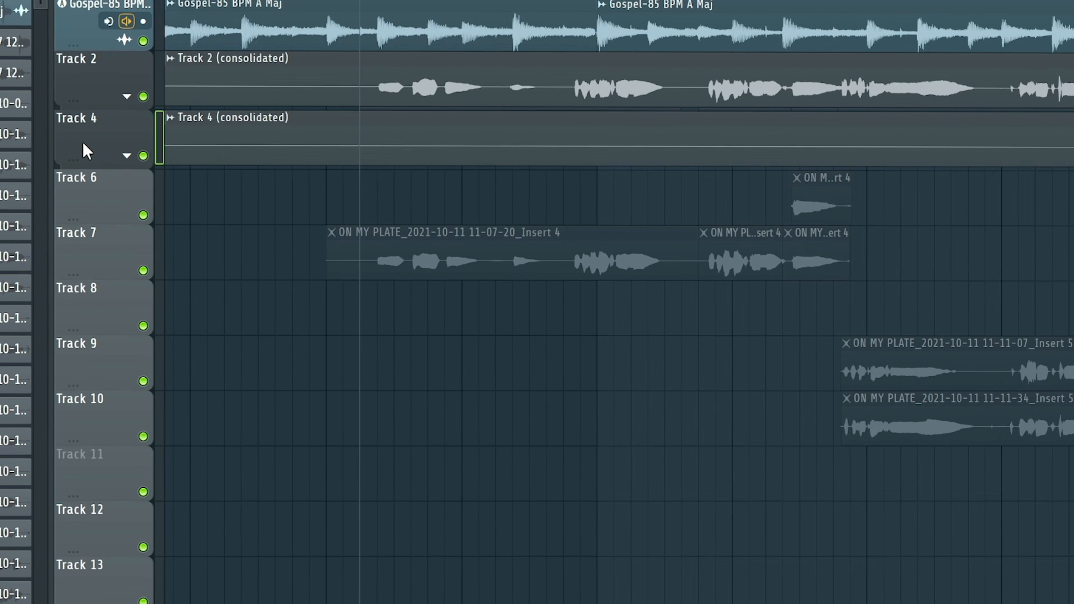
double_click(223, 144)
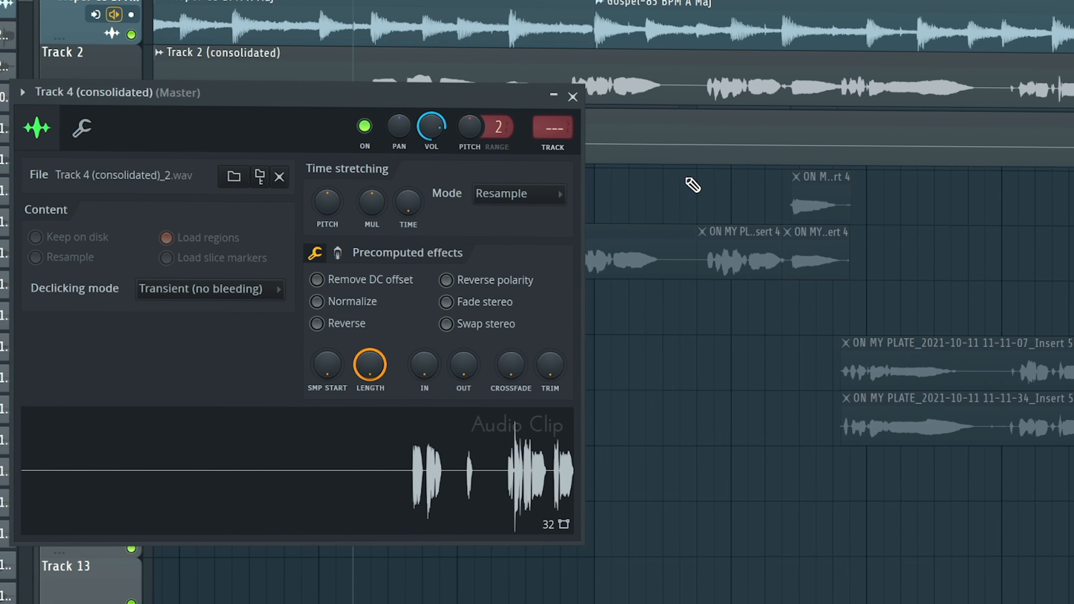
drag(556, 128, 556, 116)
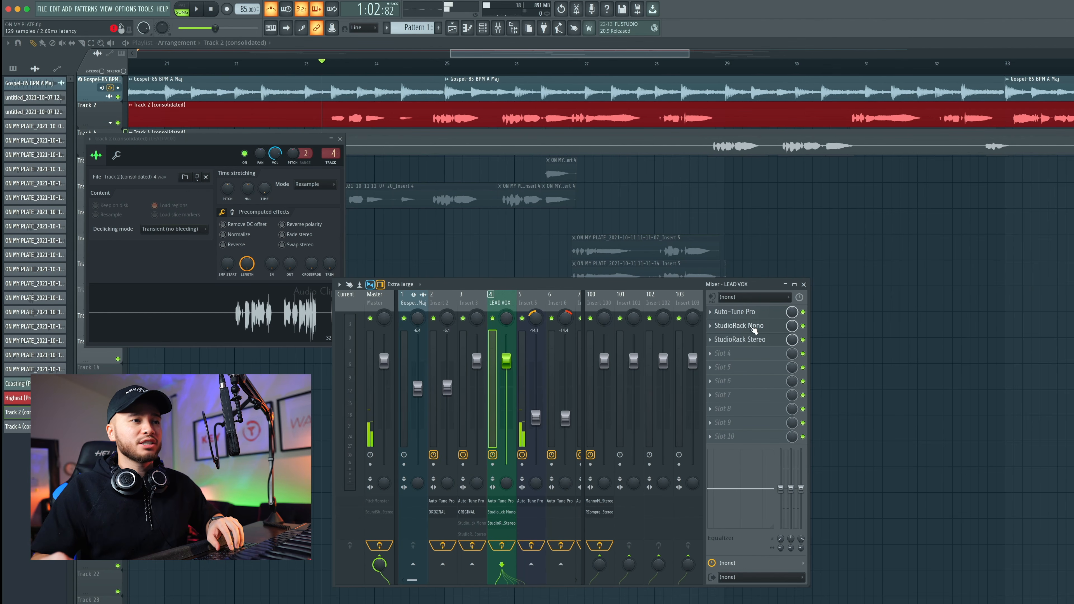
Step: Open the StudioRack Mono and StudioRack Stereo chains on LEAD VOX, with Mono in front
click(752, 327)
click(760, 340)
drag(523, 260, 544, 203)
drag(184, 90, 183, 90)
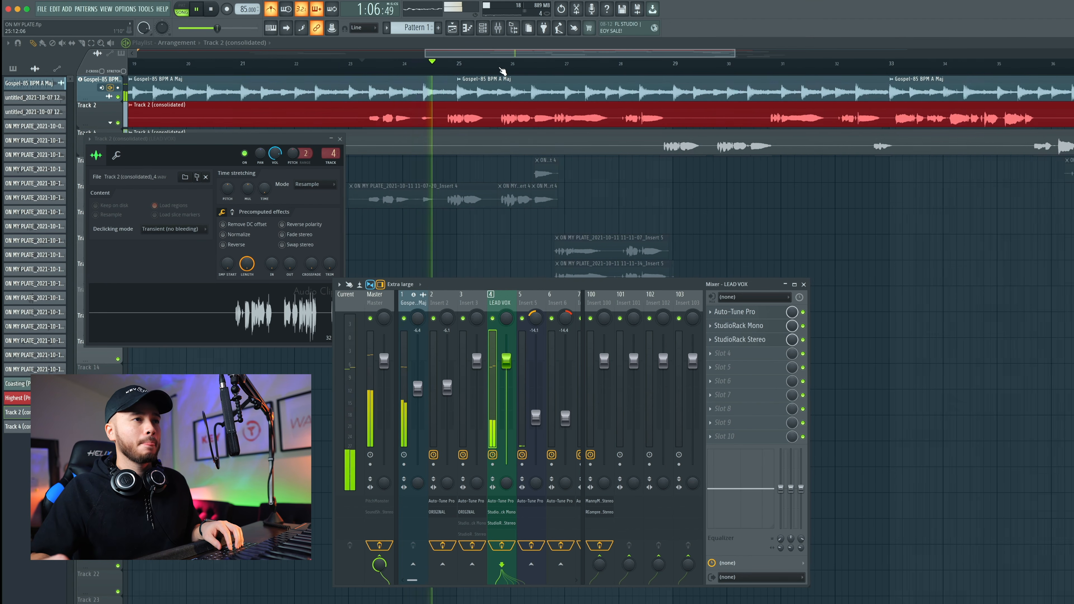
Step: Close the channel and mixer windows, stop playback, and centre the Track 2 clip settings
scroll(591, 67, down, 4)
scroll(593, 68, up, 5)
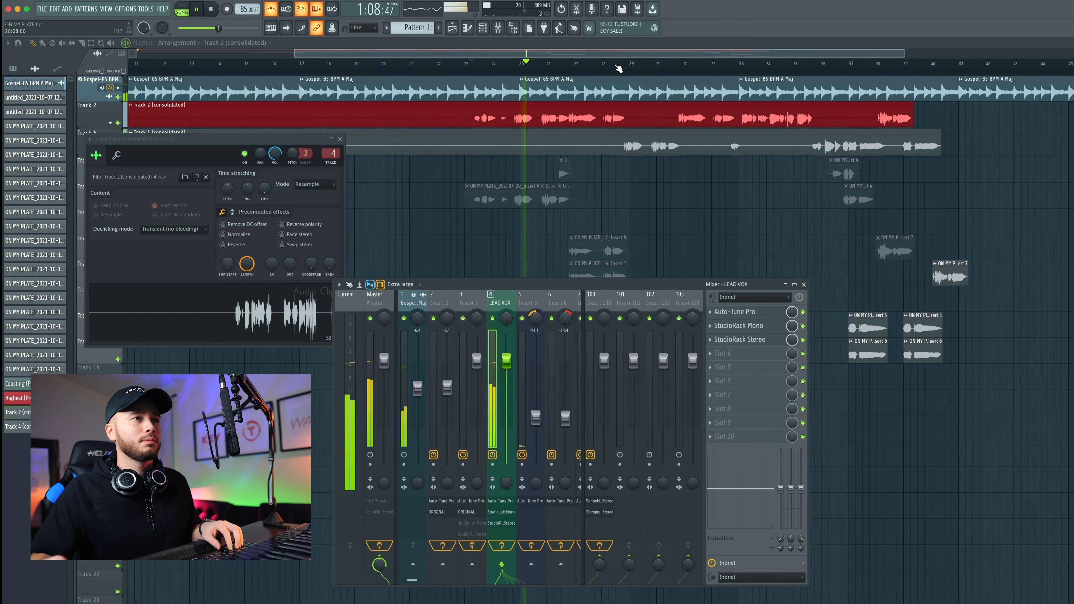
scroll(592, 52, down, 3)
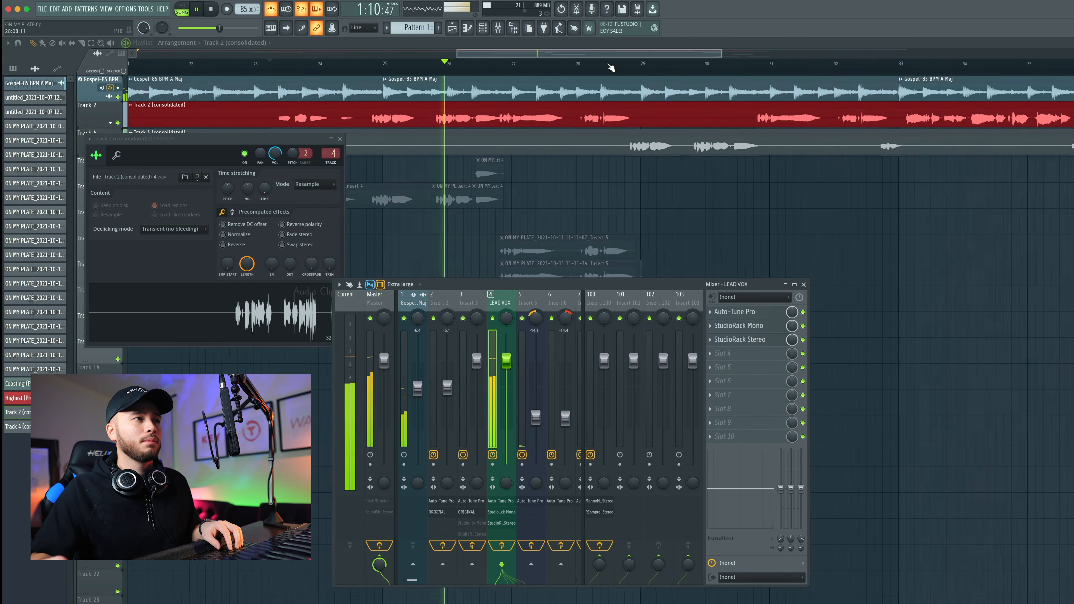
key(F12)
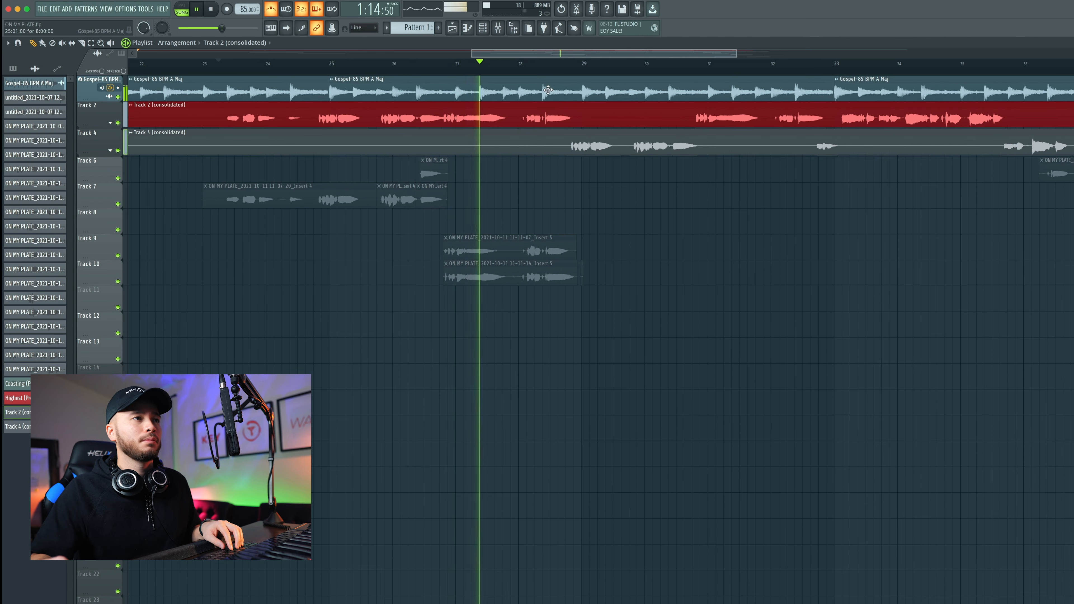
key(space)
key(F9)
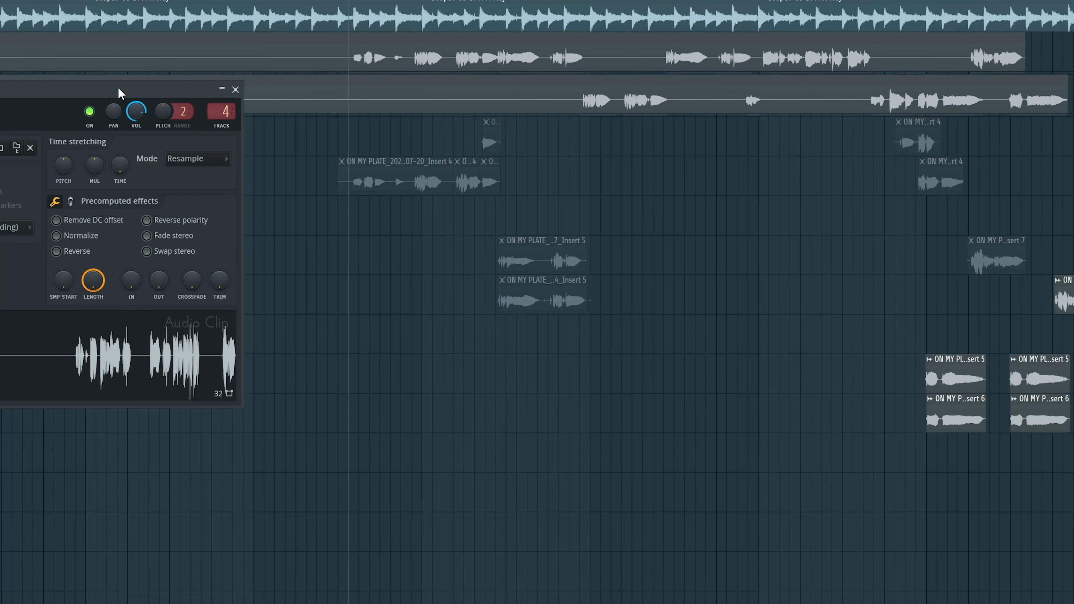
drag(120, 93, 420, 133)
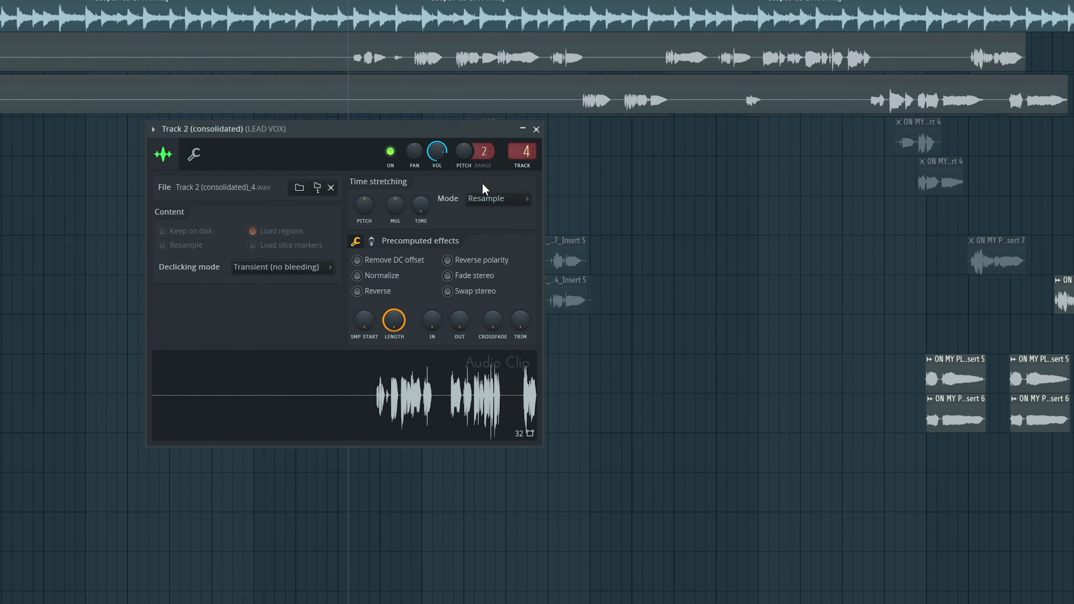
Step: Switch the Track 2 clip's stretch mode to Stretch Pro and reset its formant to centre
click(501, 203)
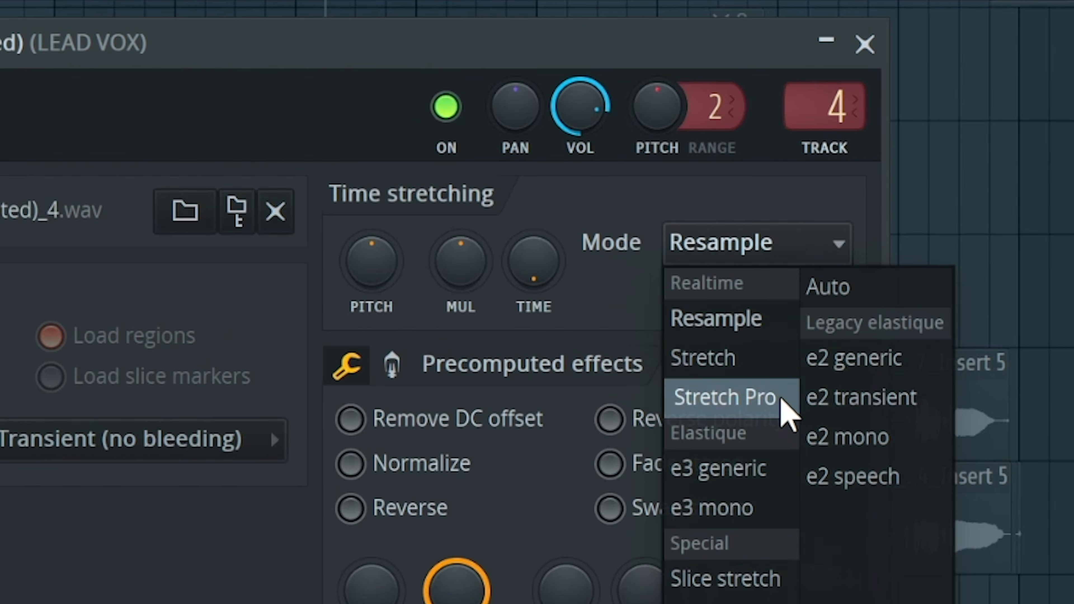
click(782, 402)
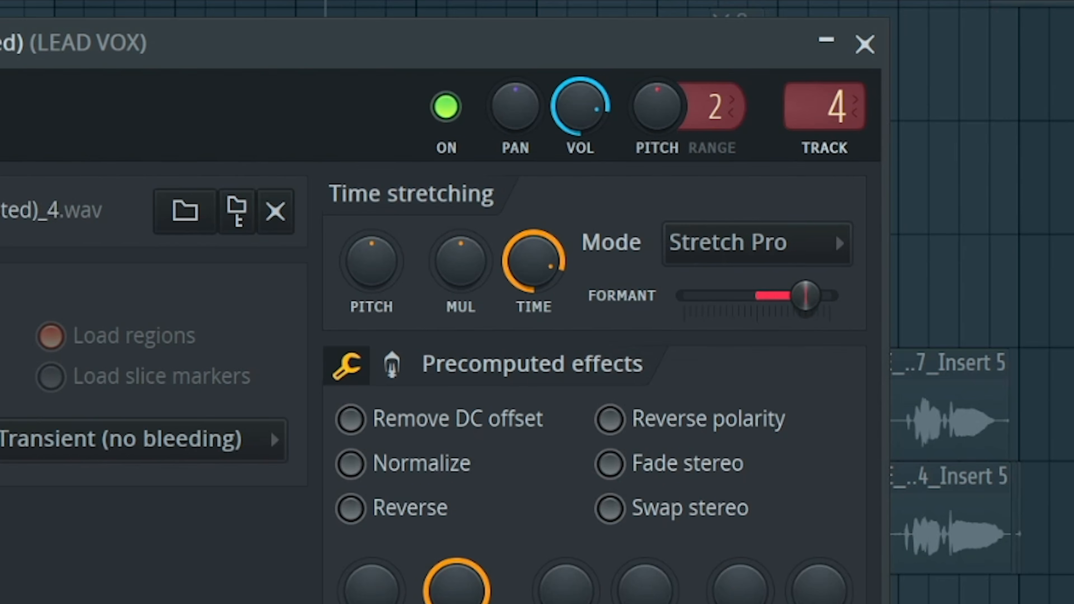
right_click(801, 297)
click(864, 337)
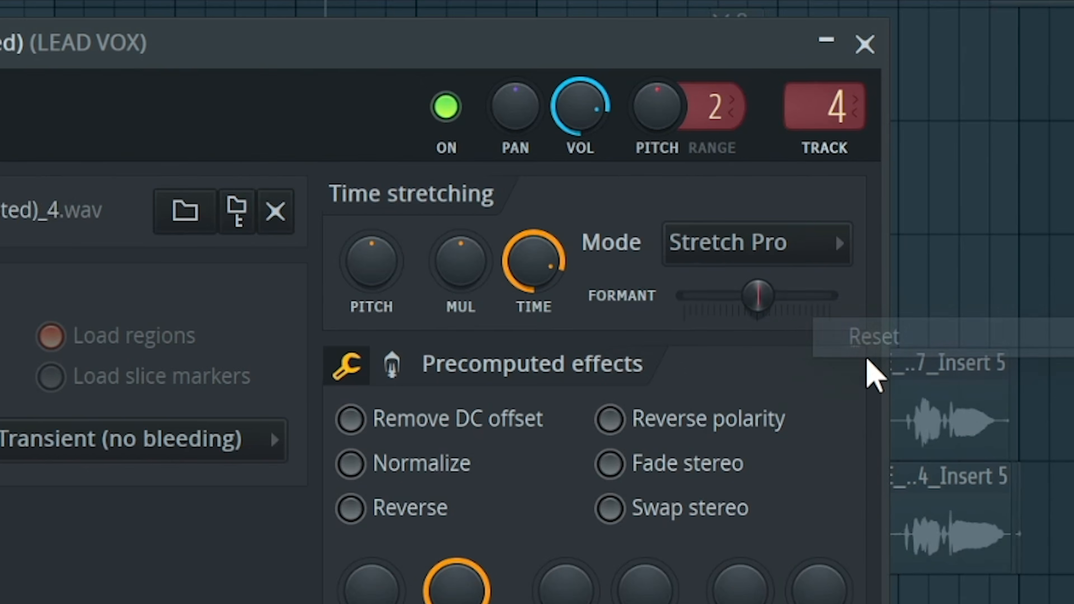
right_click(760, 298)
click(836, 343)
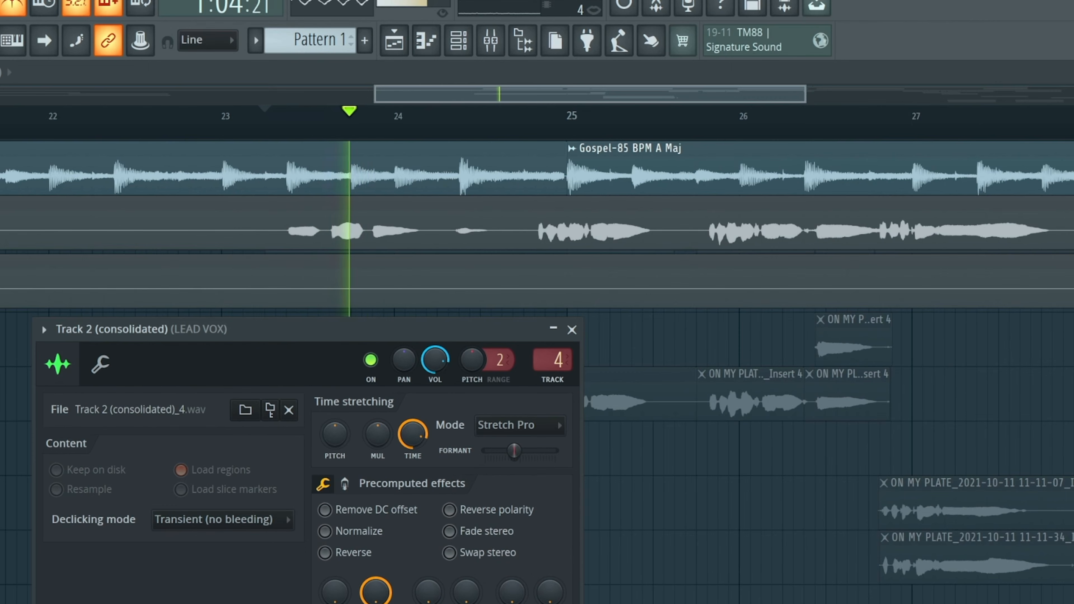
Step: Lower the Track 2 consolidated clip's formant slightly
drag(514, 450, 502, 450)
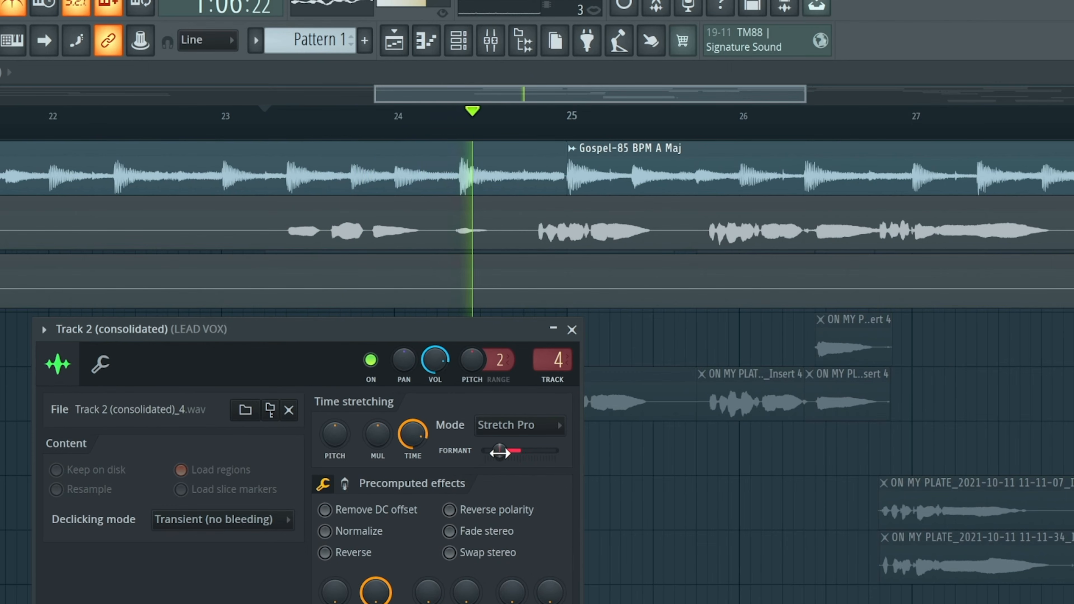
drag(501, 454, 507, 456)
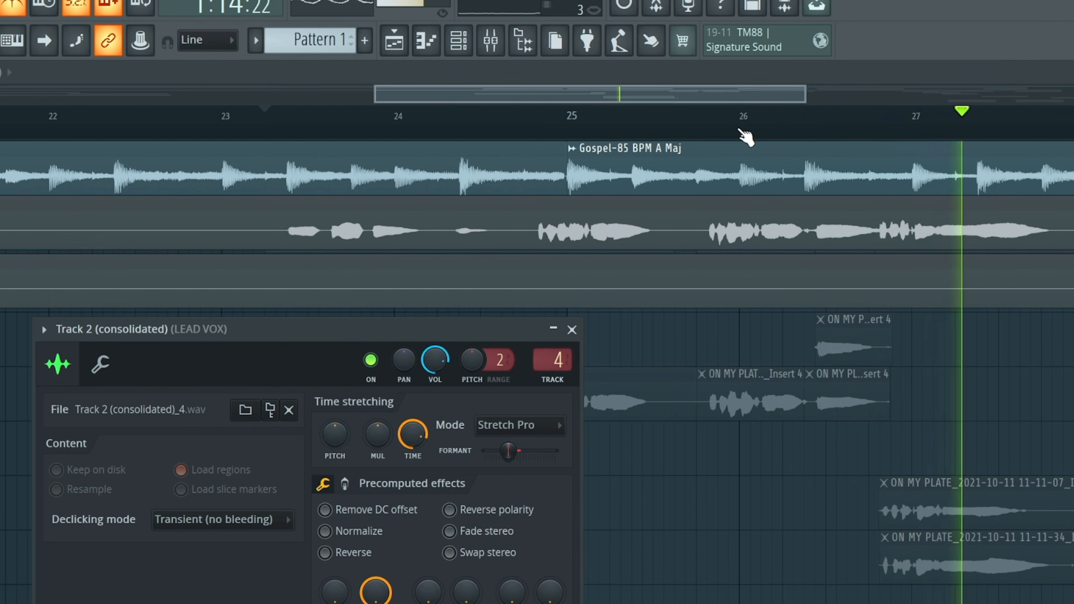
scroll(744, 132, down, 3)
Step: Set the Track 4 consolidated clip to Stretch Pro and shift its formant down
double_click(1062, 282)
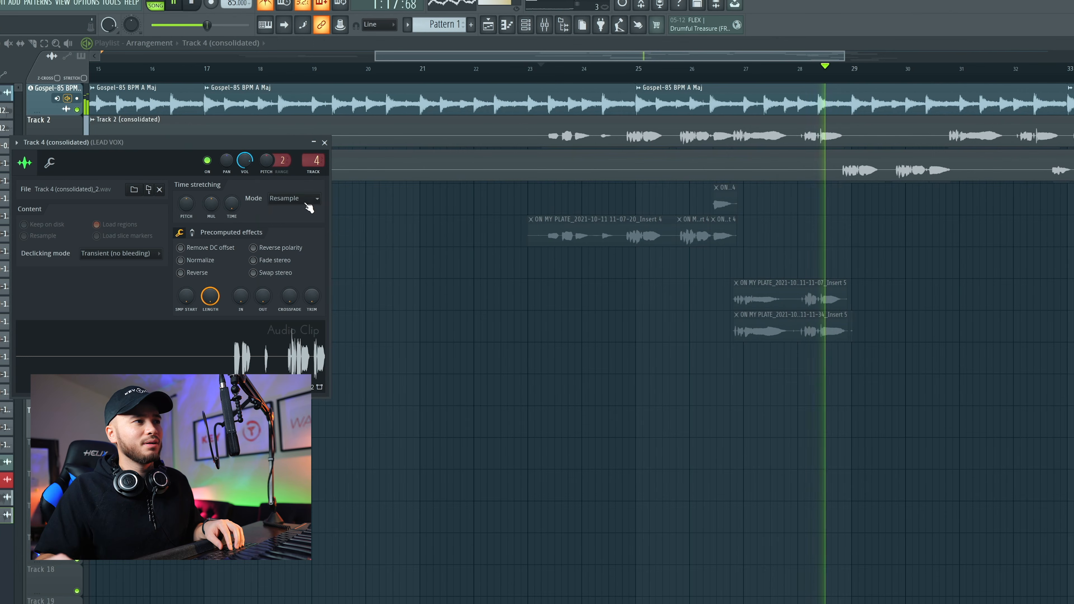
click(296, 198)
click(288, 240)
drag(299, 213, 310, 213)
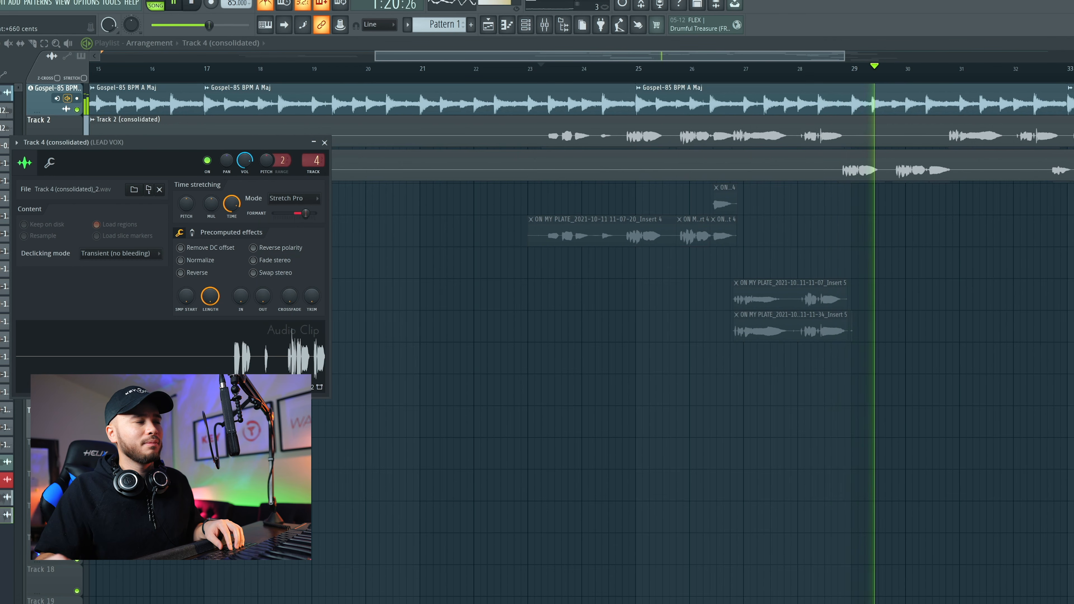
click(835, 80)
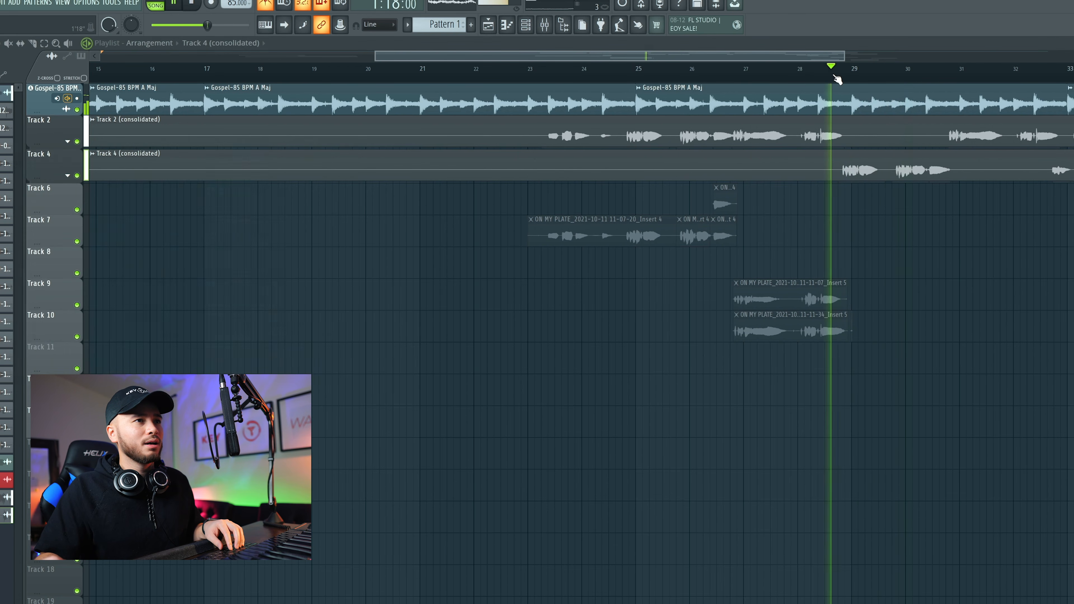
drag(309, 213, 288, 213)
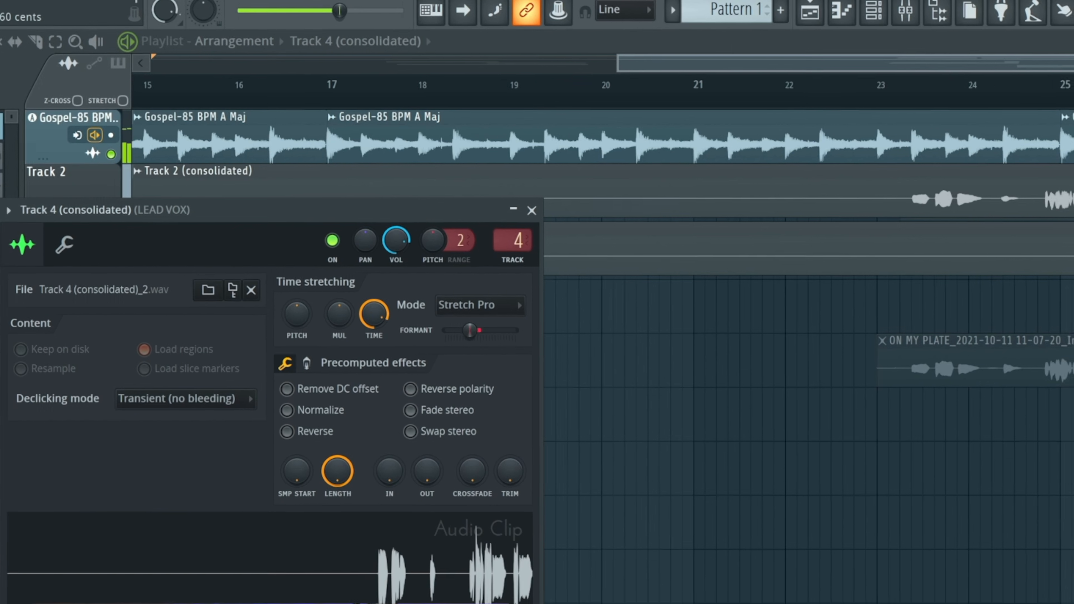
drag(470, 331, 465, 330)
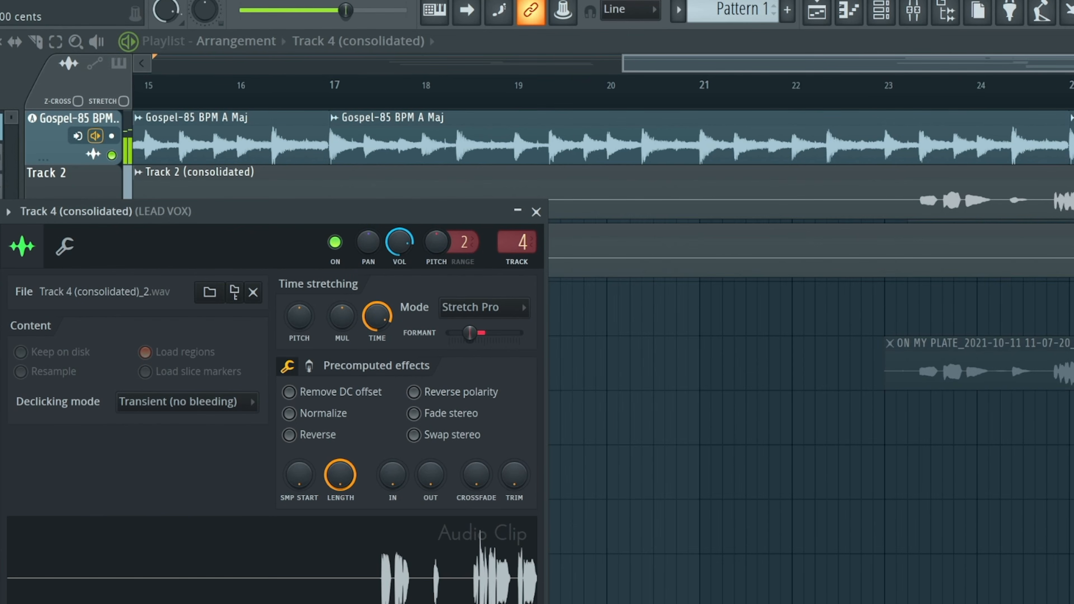
Step: Reopen the Track 2 and Track 4 clip settings to compare their formant shifts
scroll(803, 380, down, 4)
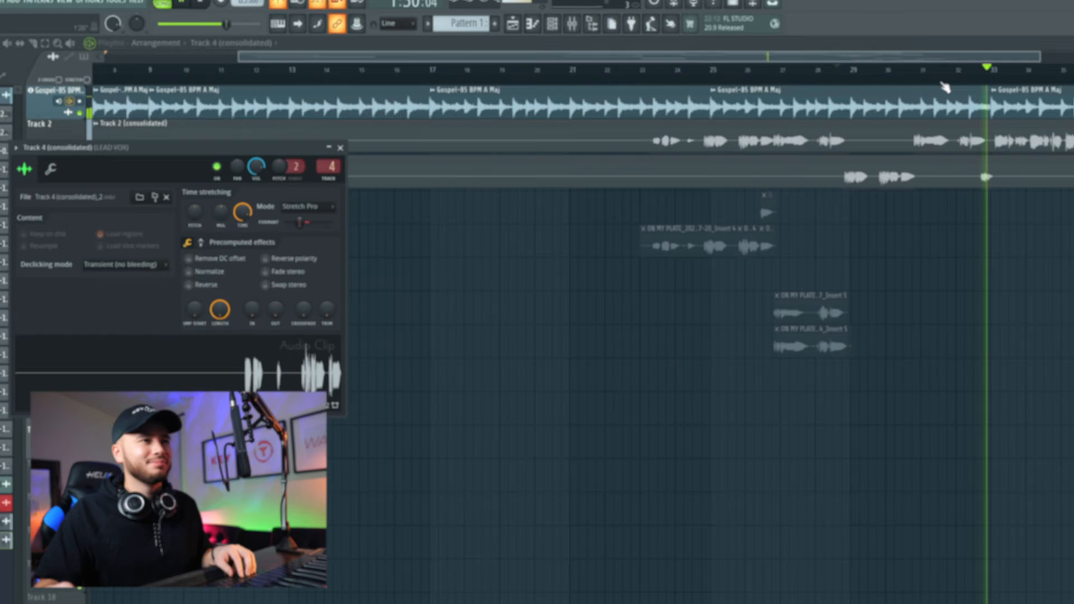
scroll(976, 79, up, 4)
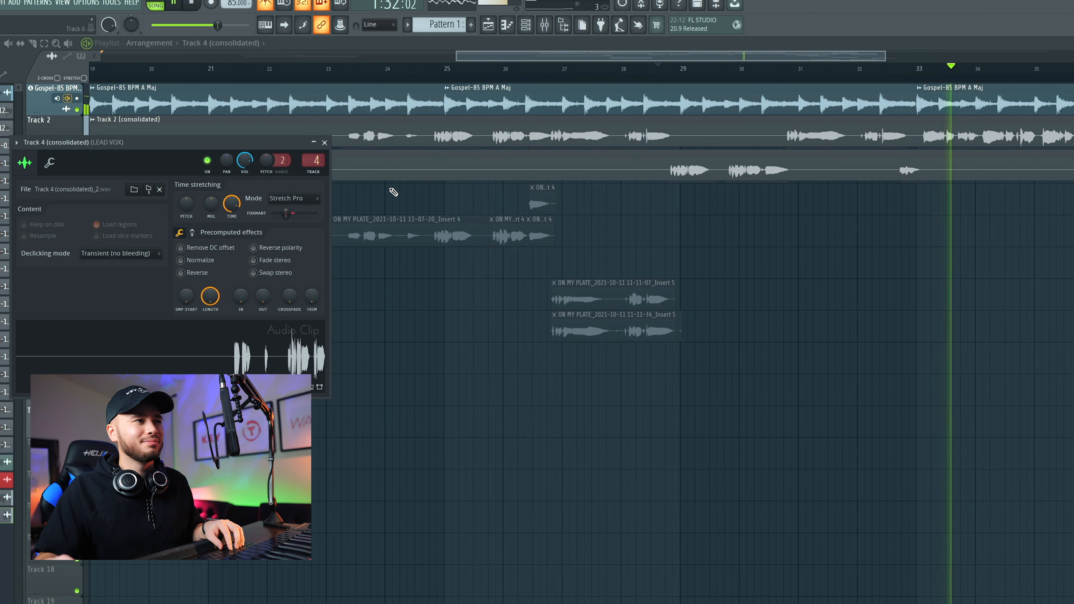
double_click(974, 119)
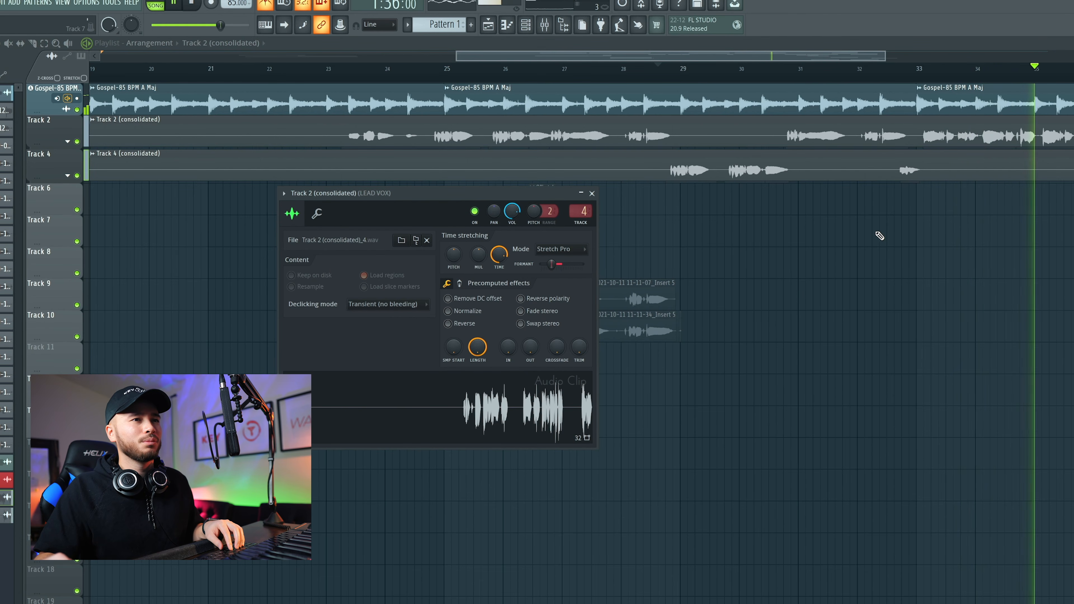
double_click(1069, 157)
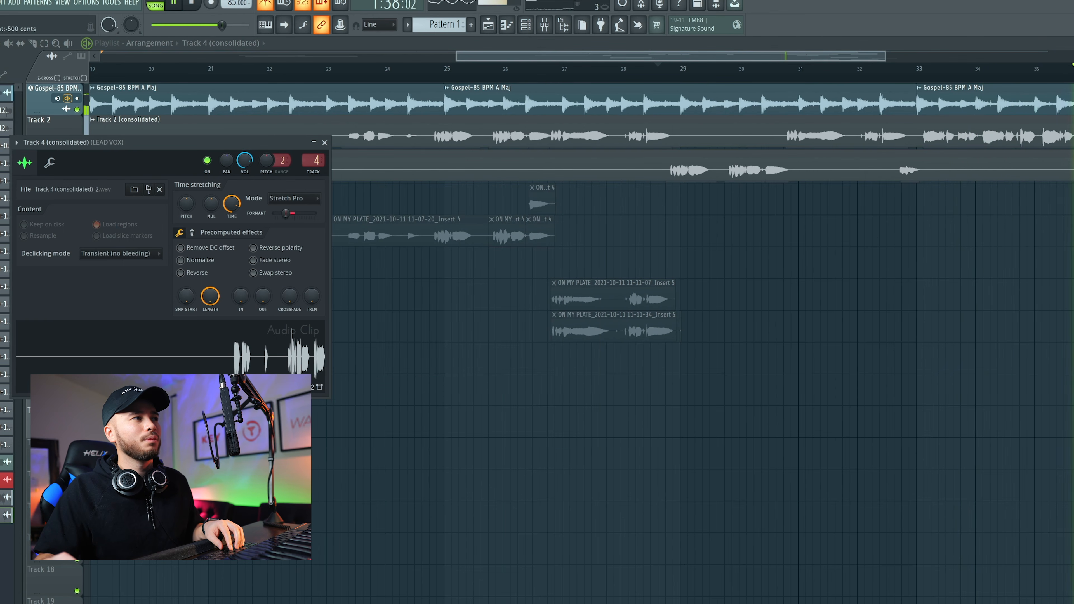